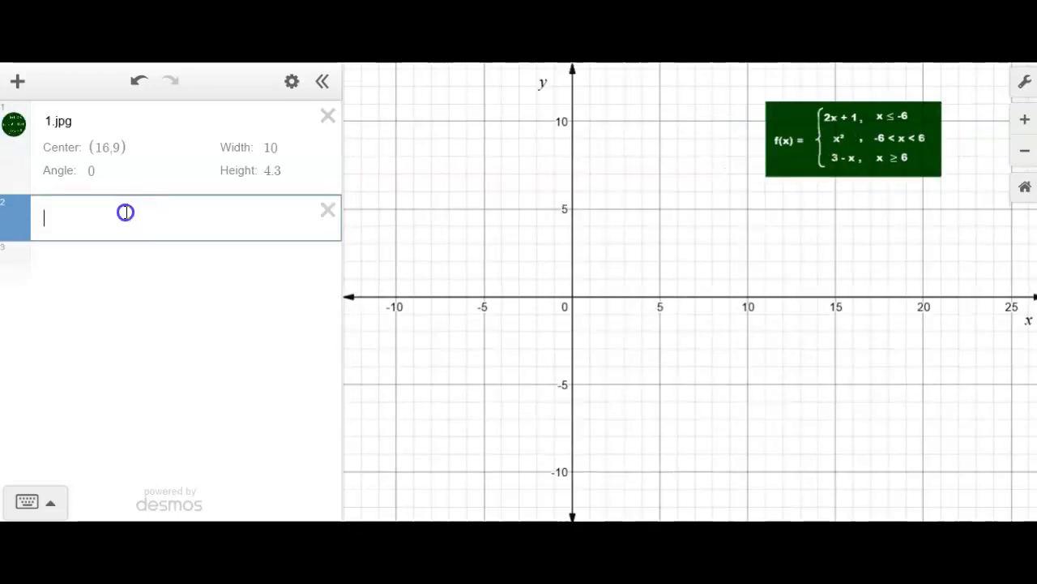
Enter y = 2x + 1 restricted to {x ≤ −6} as the first piece of the function below the image.
type("= 2")
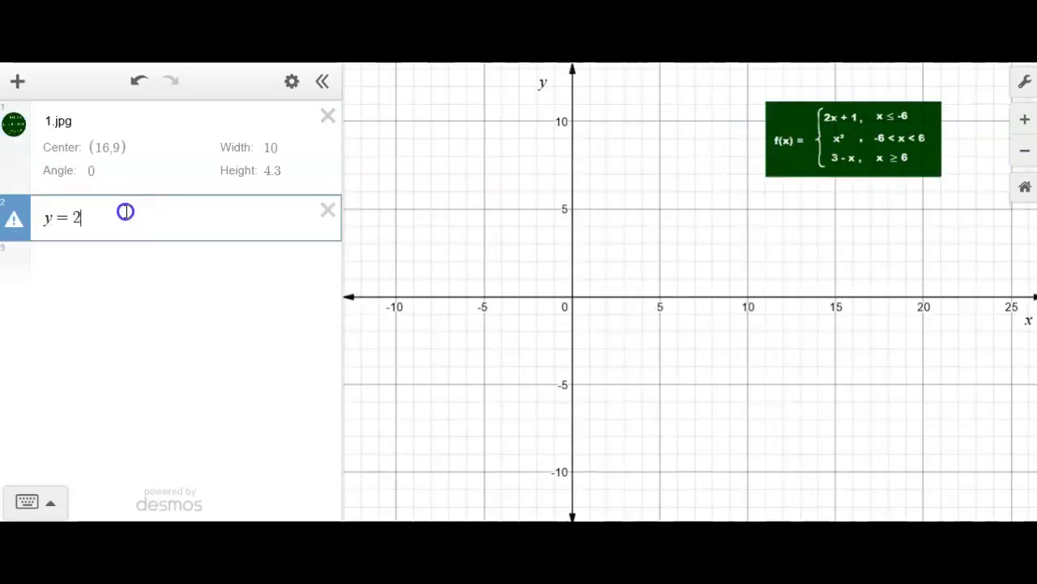
type("x + ")
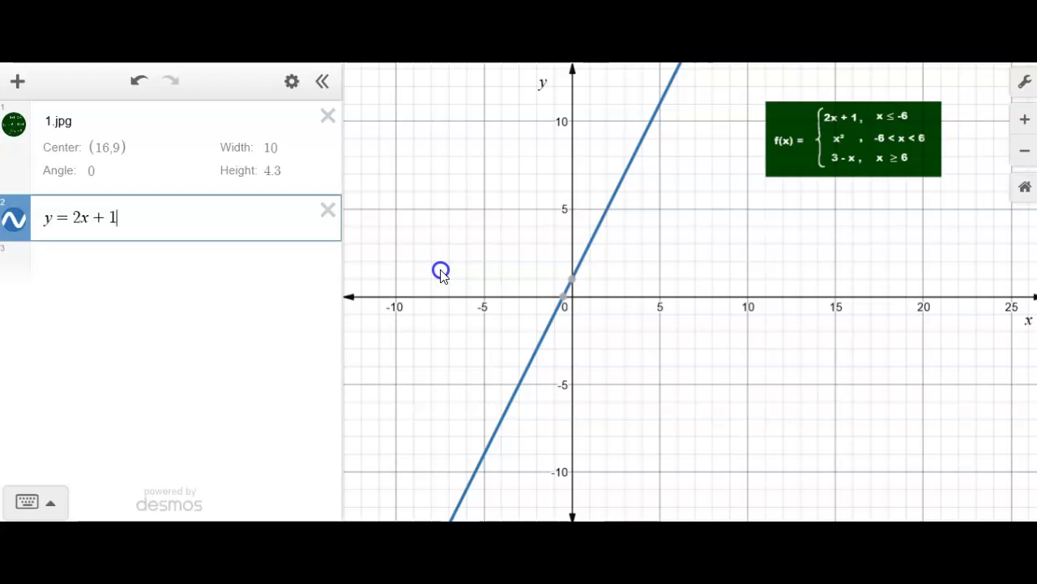
type("1 {")
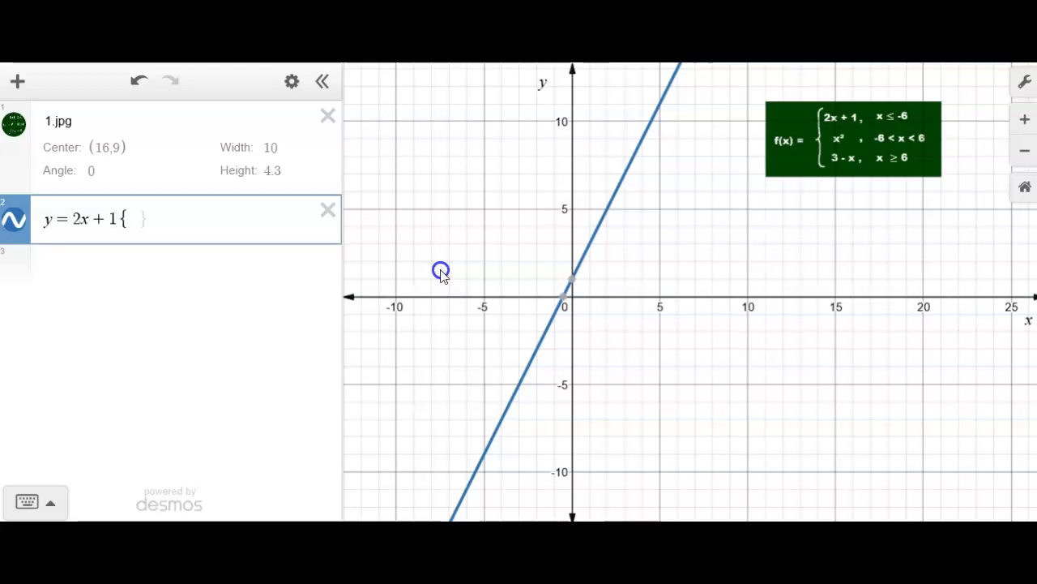
type("x")
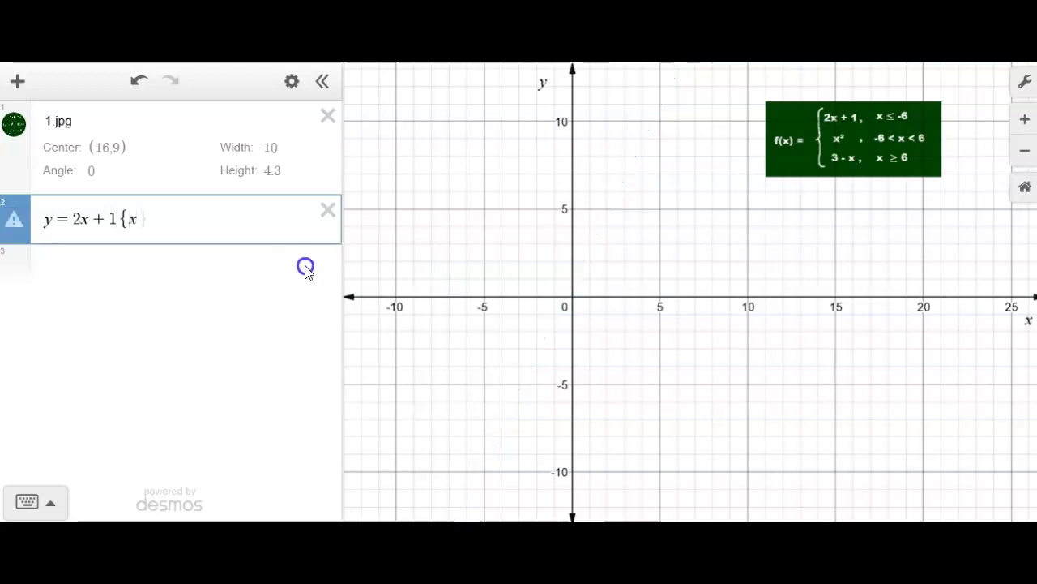
left_click(39, 497)
left_click(333, 473)
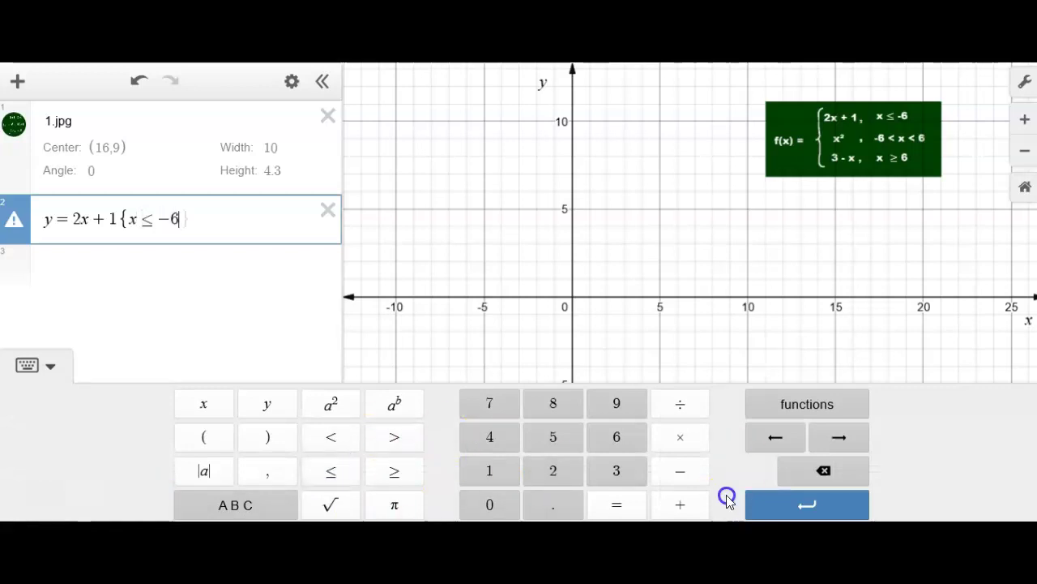
Plot the line's endpoint (−6, −11) as a new expression and color the point blue to match the line.
left_click_drag(630, 377, 701, 253)
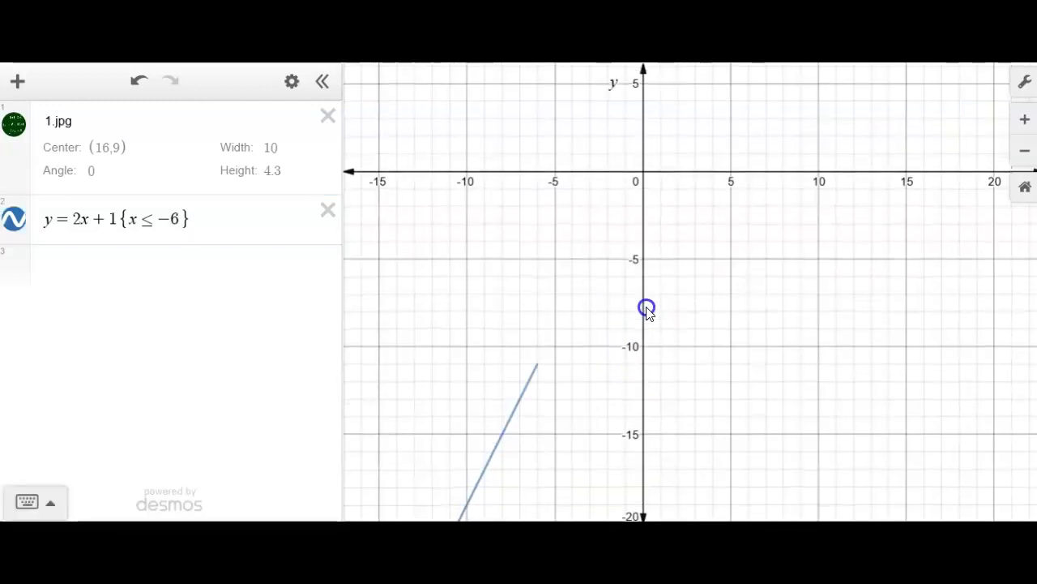
left_click(538, 365)
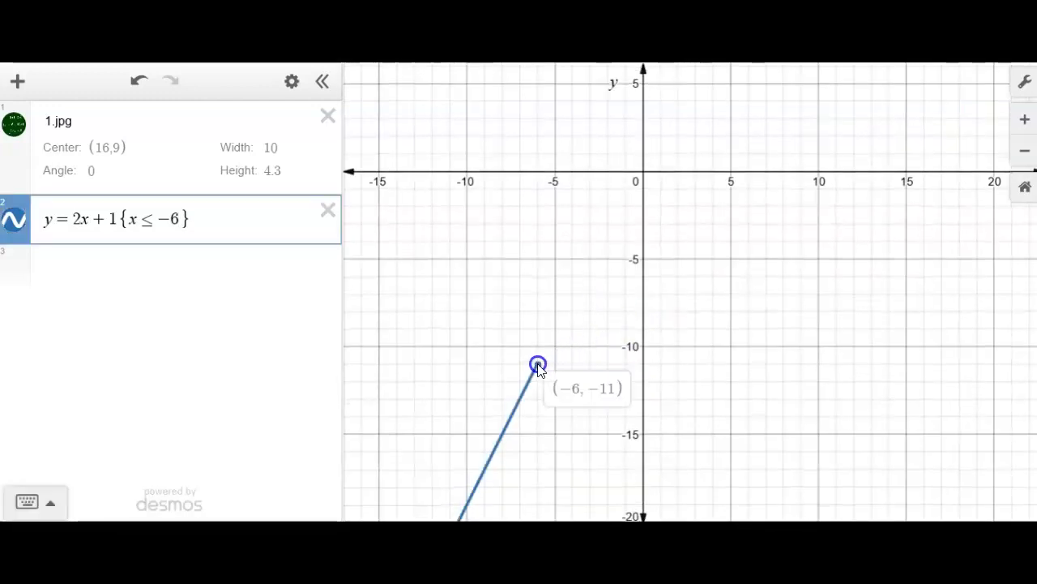
left_click(234, 337)
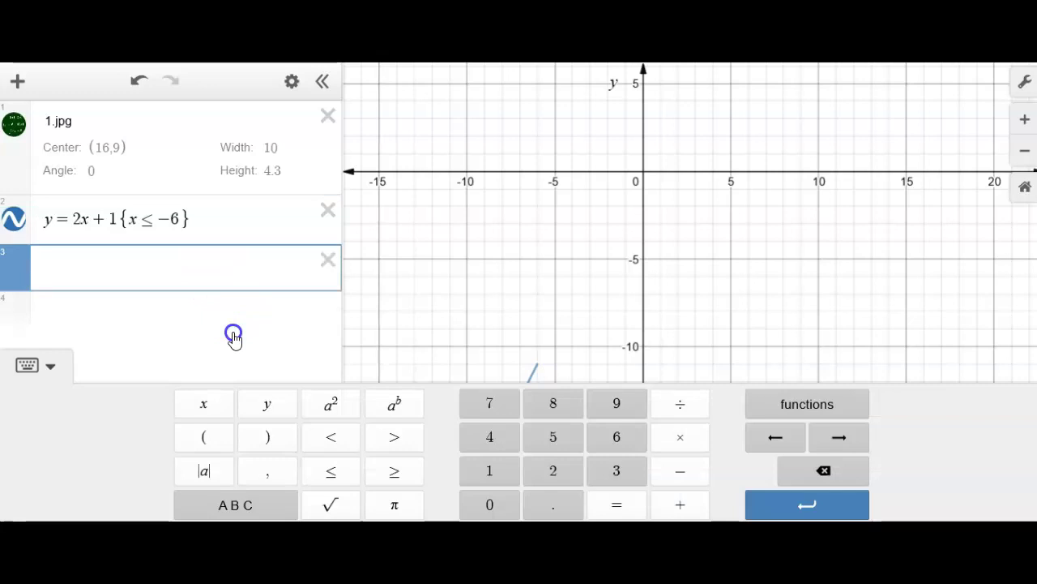
type("(-6,-11")
left_click(61, 266)
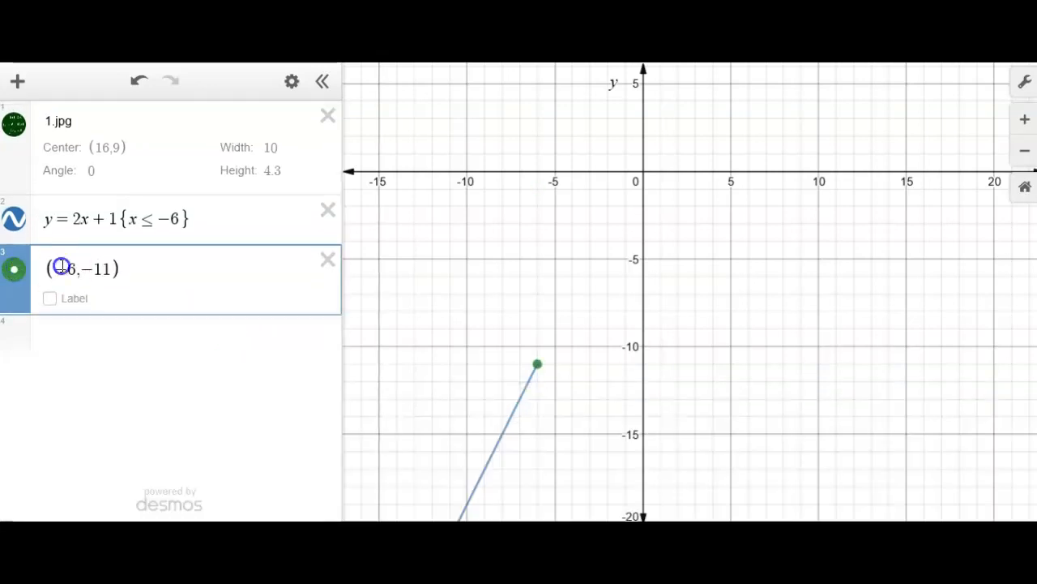
left_click(16, 268)
left_click(180, 267)
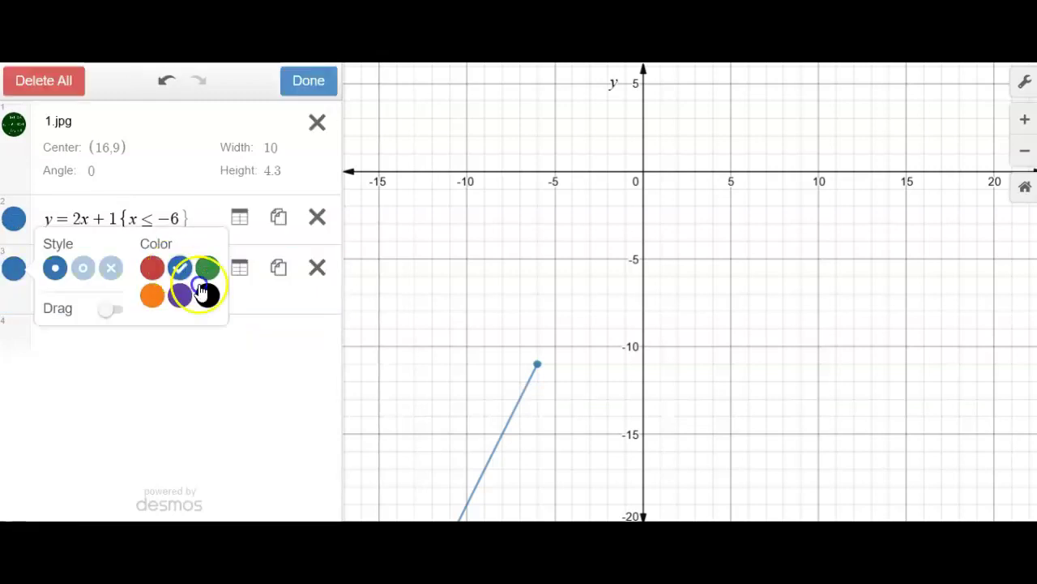
left_click(146, 226)
type("=")
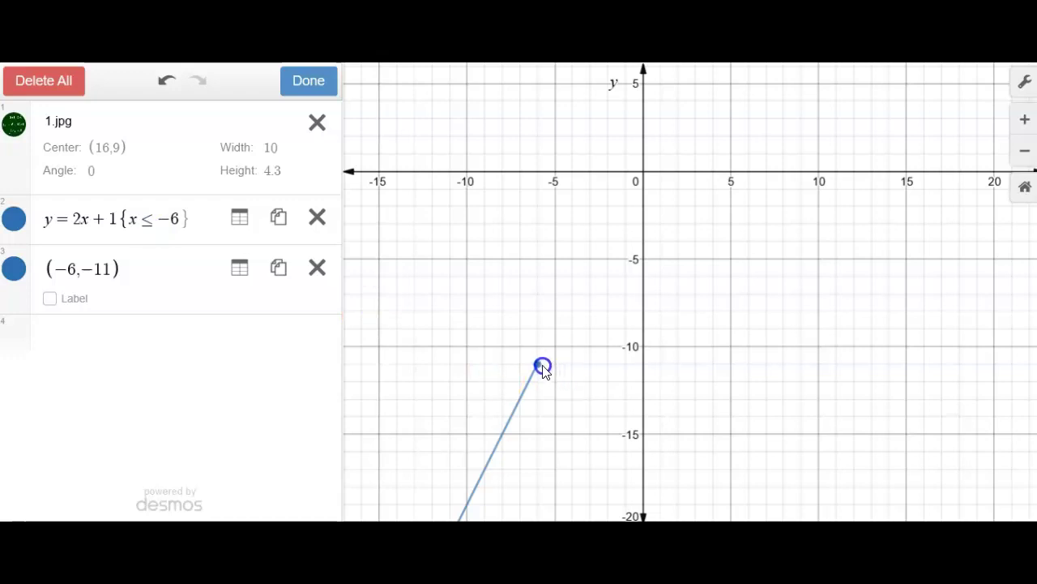
Try the open-circle style on the point (−6, −11) and restore its filled style.
left_click(14, 270)
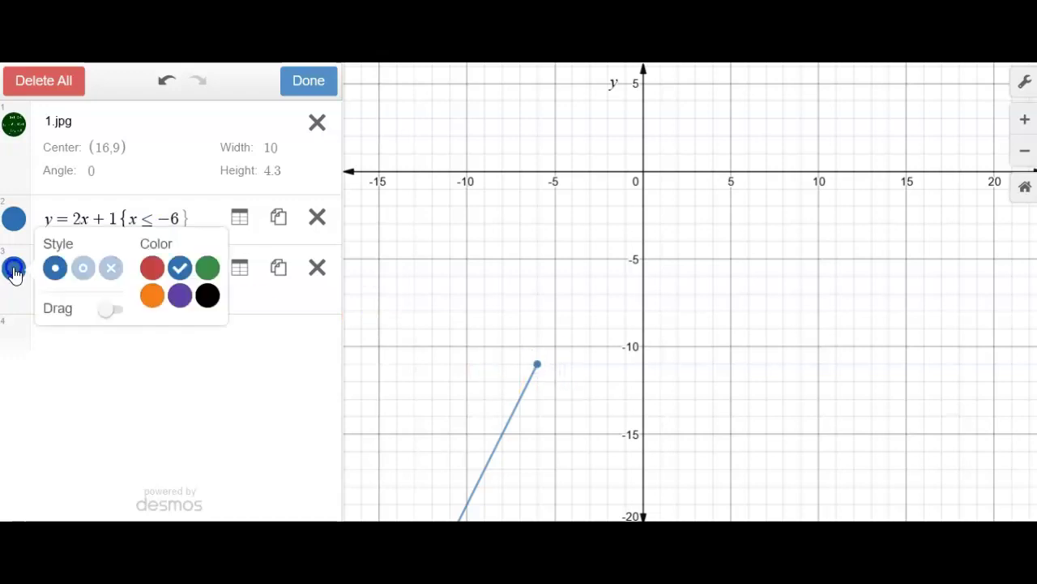
left_click(85, 274)
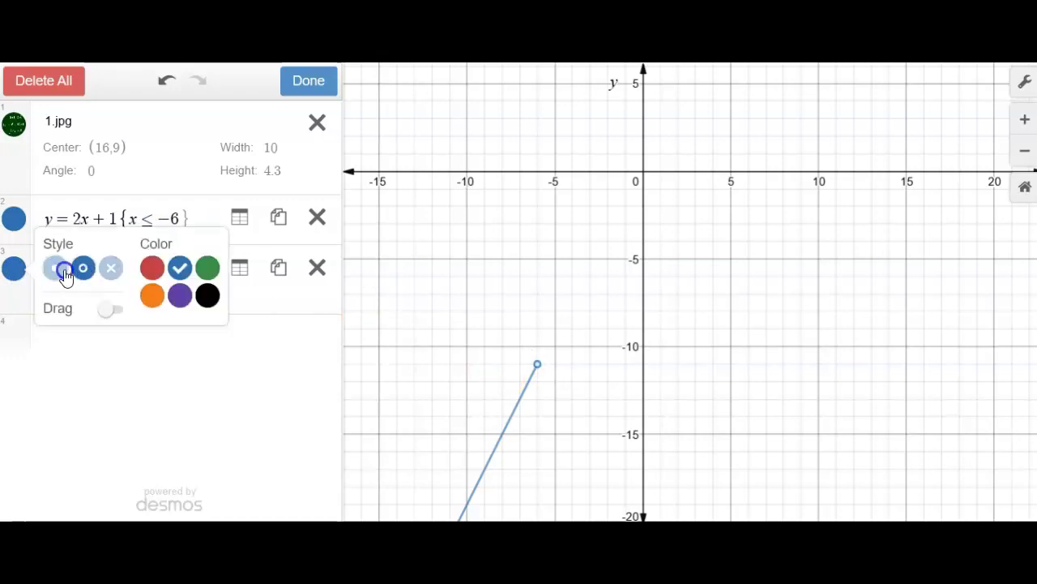
left_click(116, 346)
Enter y = x² restricted to {−6 < x < 6} as the second piece of the function.
left_click(115, 344)
scroll(259, 367, "up", 1)
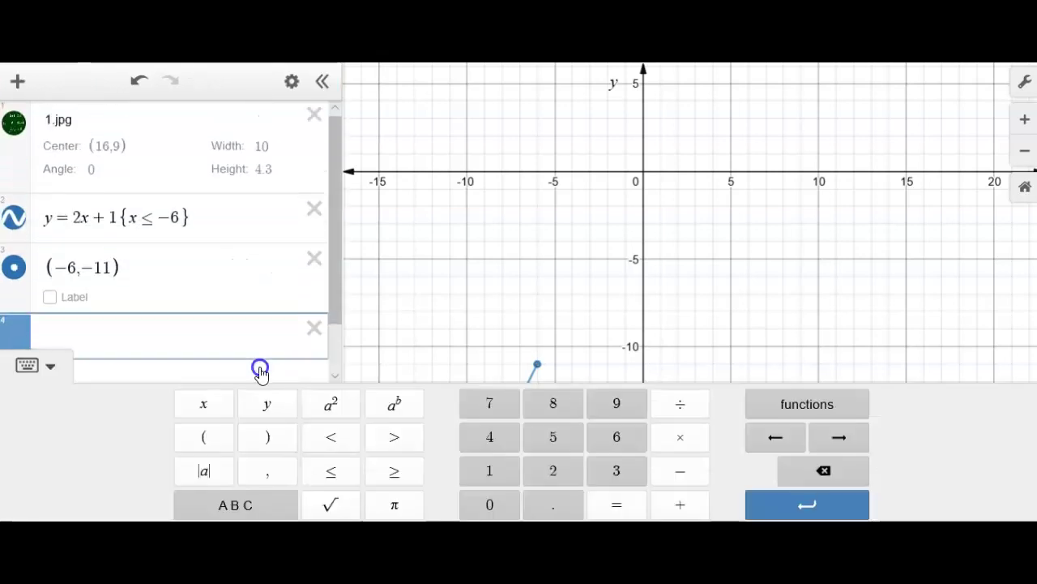
left_click_drag(820, 311, 789, 397)
left_click(121, 350)
type("y=")
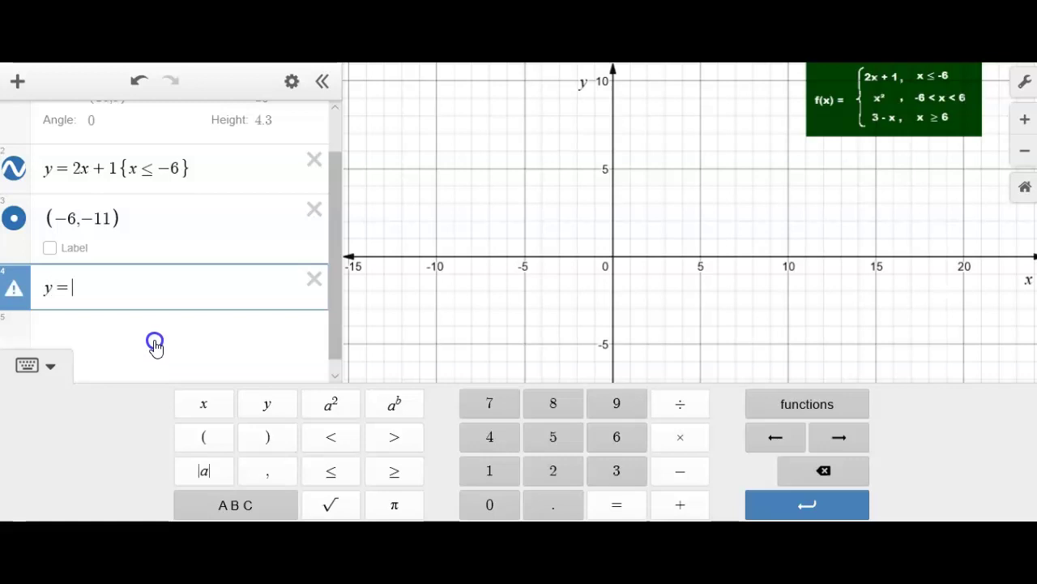
type("x")
left_click(330, 404)
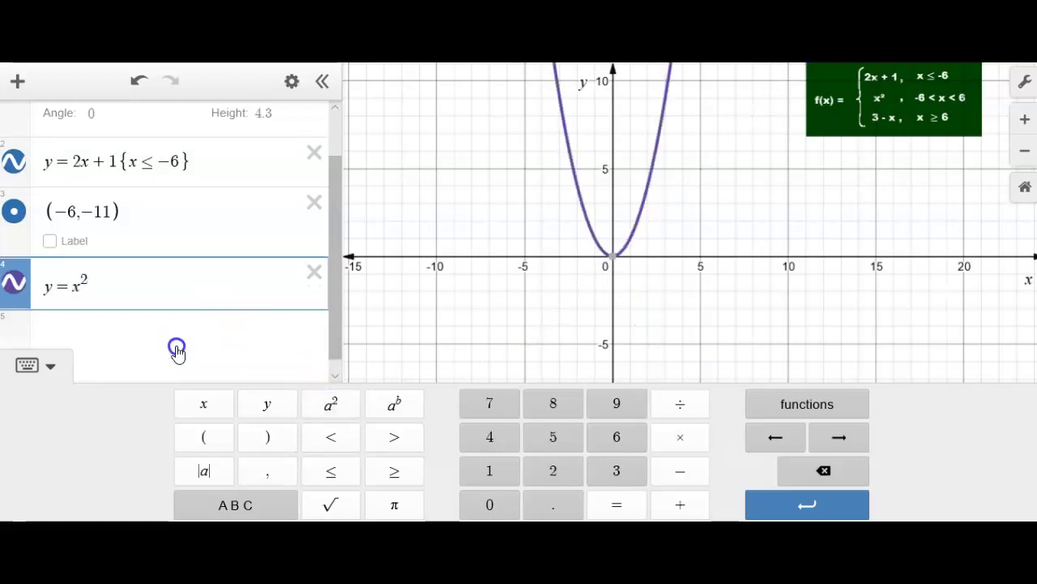
type("{-6<x<6}")
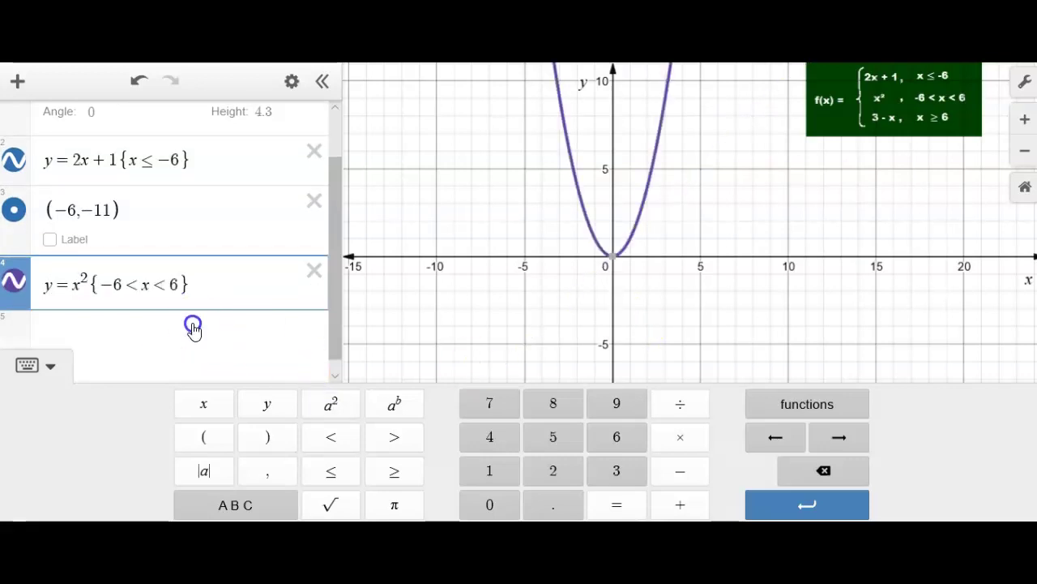
Examine both ends of the restricted parabola on the graph.
left_click(655, 264)
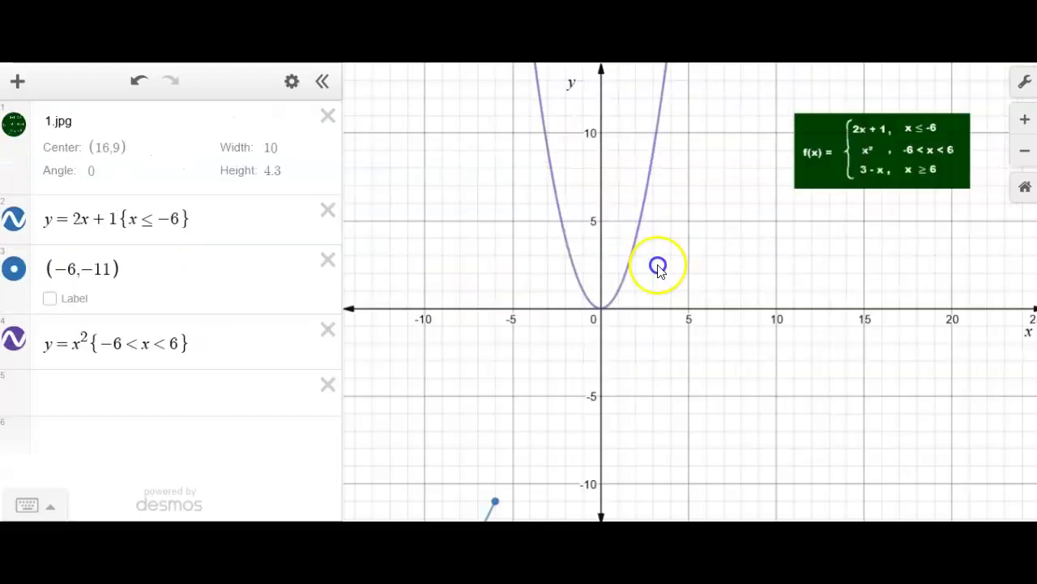
left_click_drag(678, 185, 674, 443)
scroll(673, 442, "down", 3)
left_click(594, 180)
left_click_drag(594, 179, 698, 179)
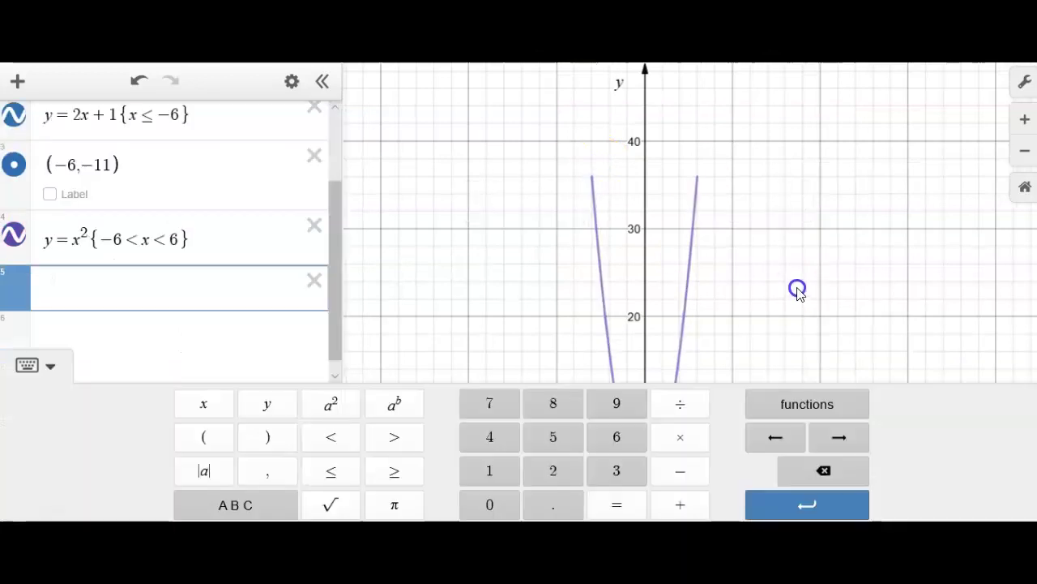
left_click(1025, 120)
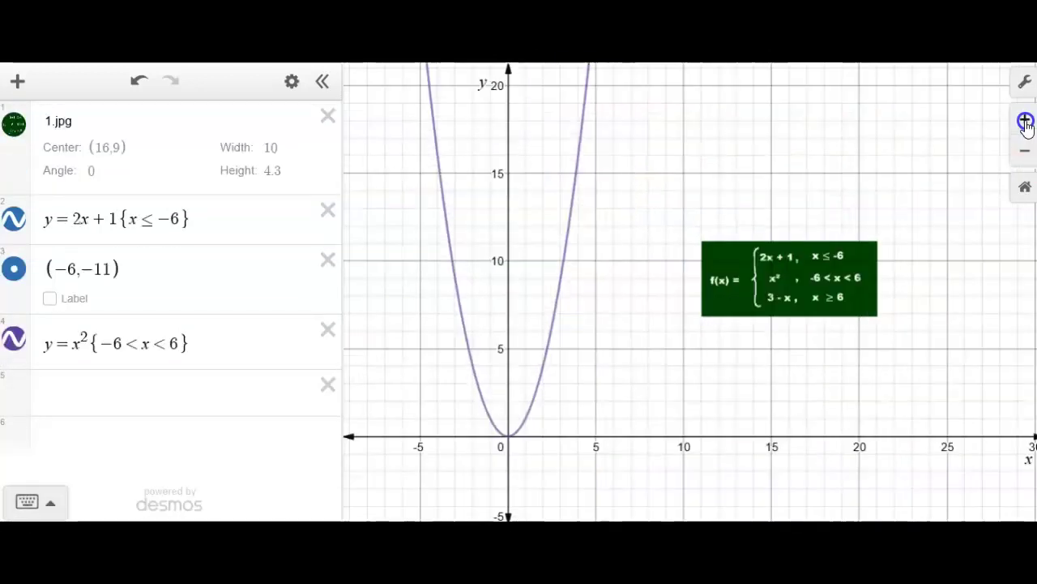
left_click(1025, 120)
Enter y = 3 − x restricted to {x ≥ 6} as the third piece of the function.
left_click(114, 394)
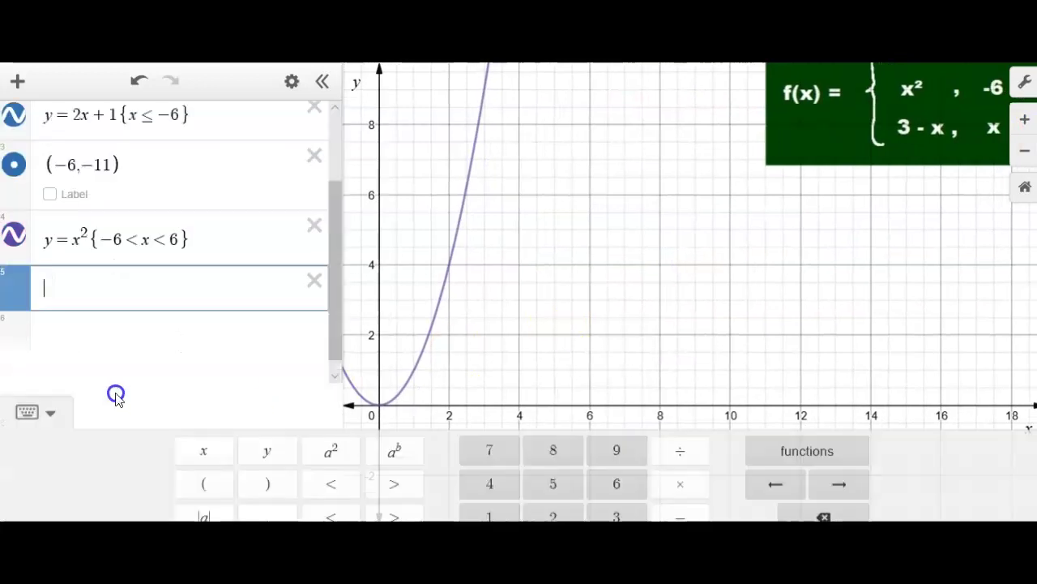
type("y=3-")
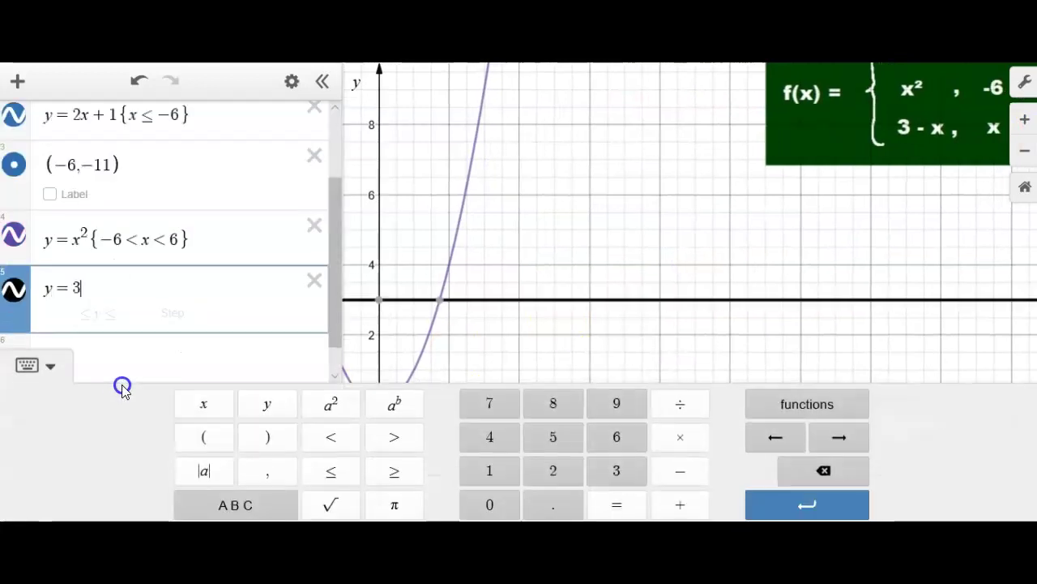
type("x")
left_click(647, 329)
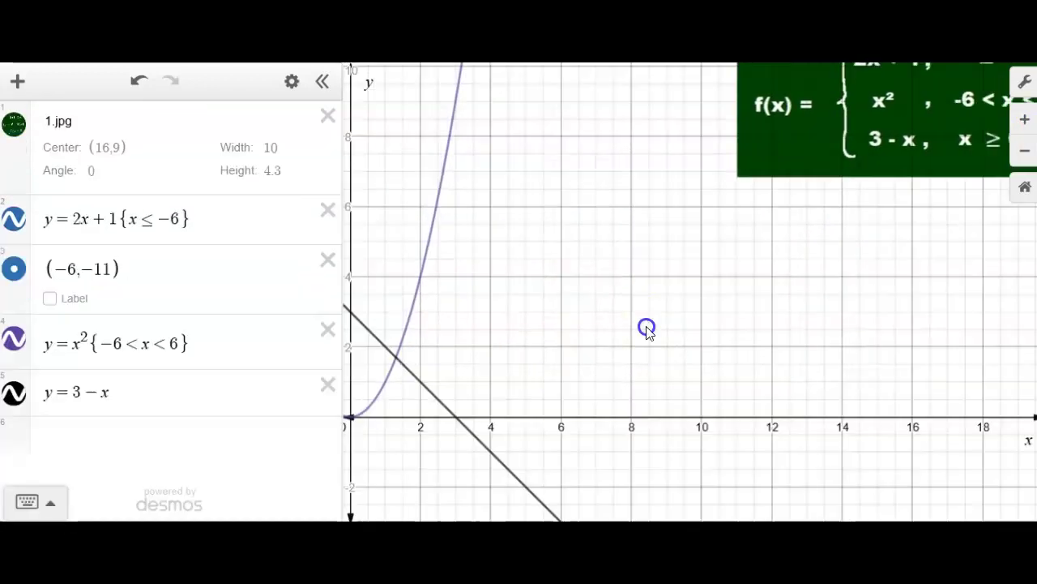
left_click(200, 389)
type("{x")
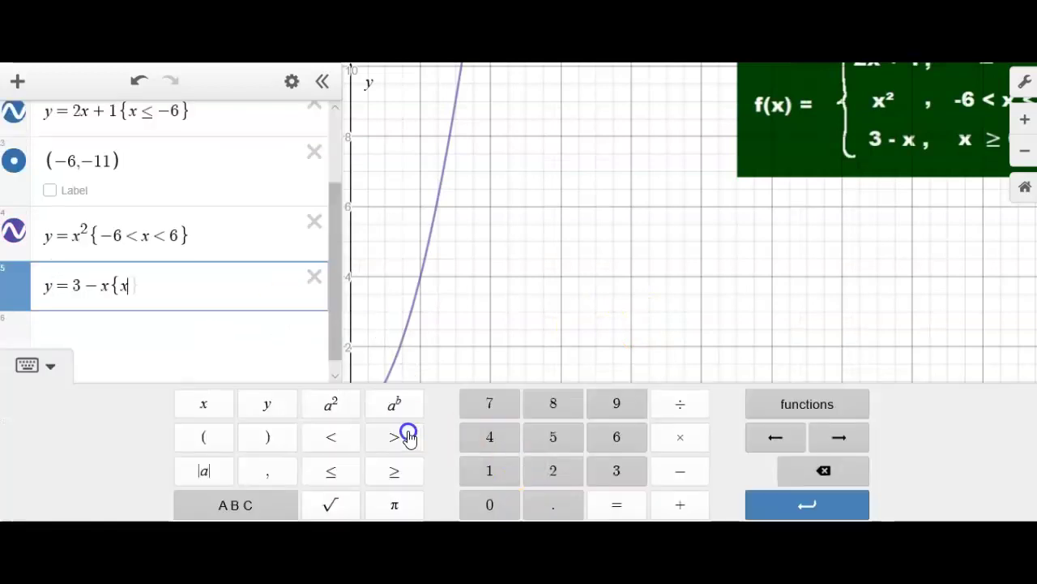
left_click(398, 471)
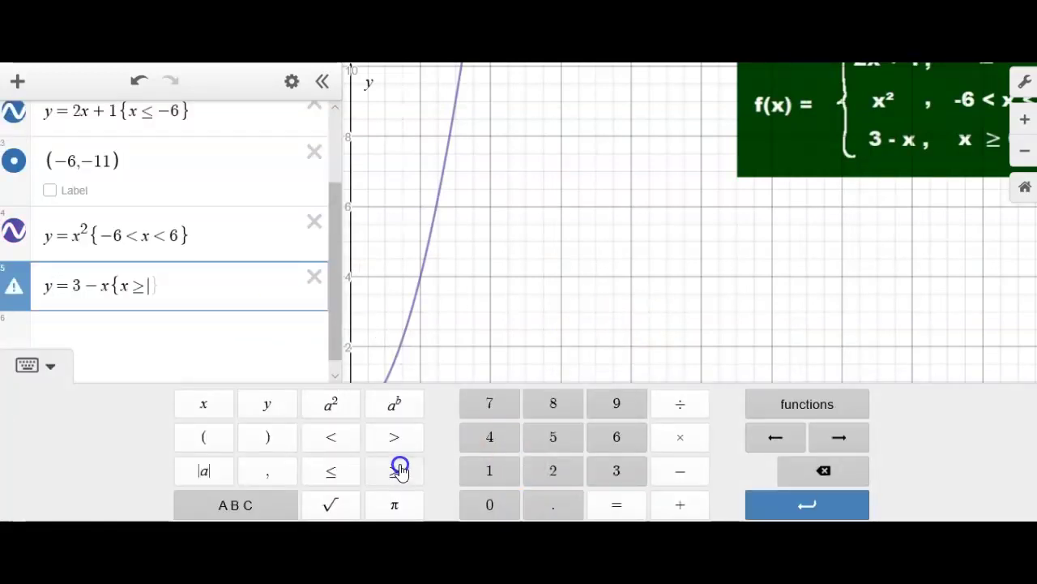
type("6")
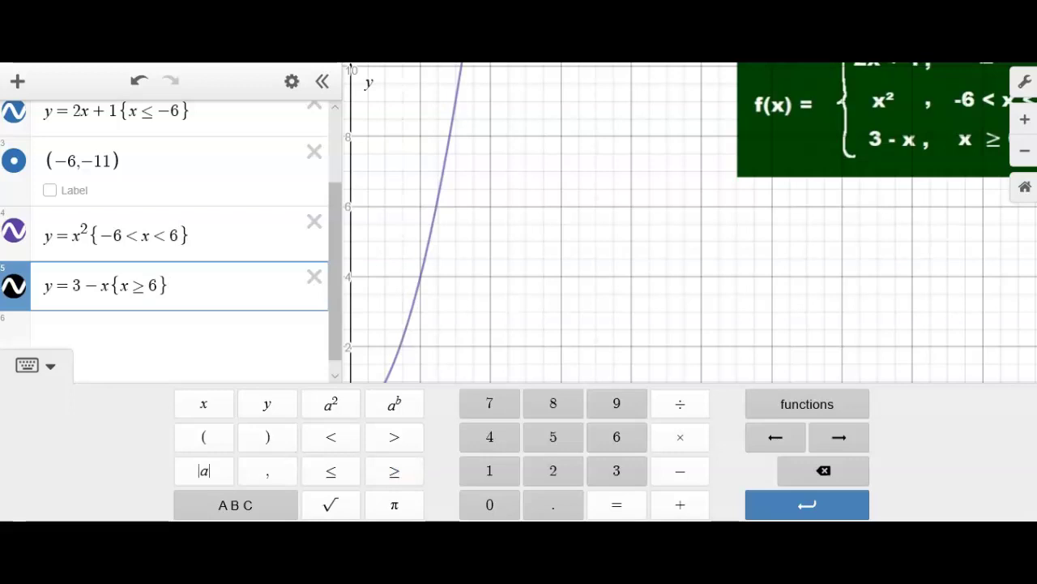
Find the starting point of the black line and plot it as the point (6, −3) in a new expression.
left_click(625, 329)
scroll(833, 266, "down", 5)
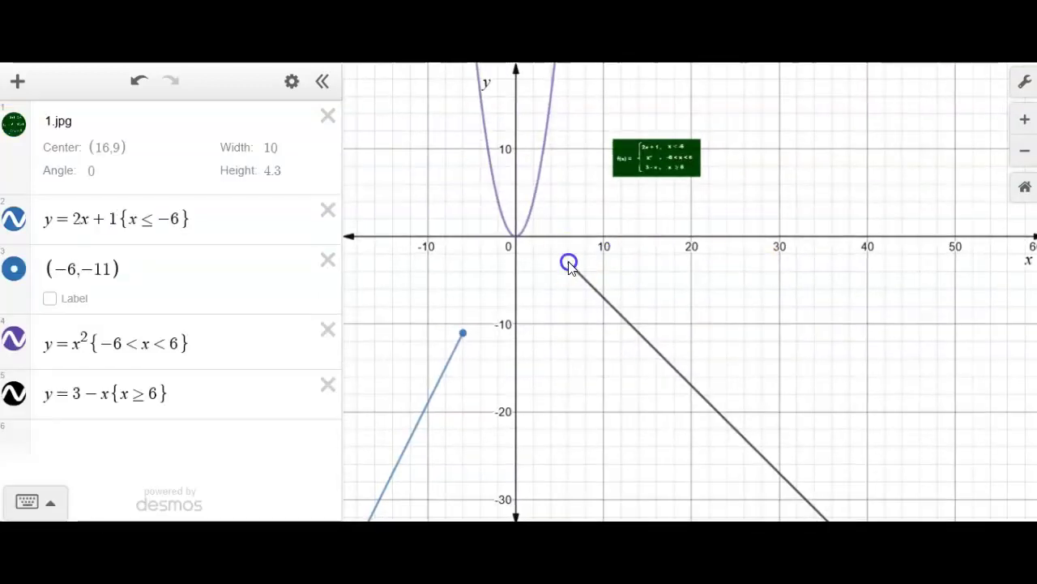
left_click(569, 264)
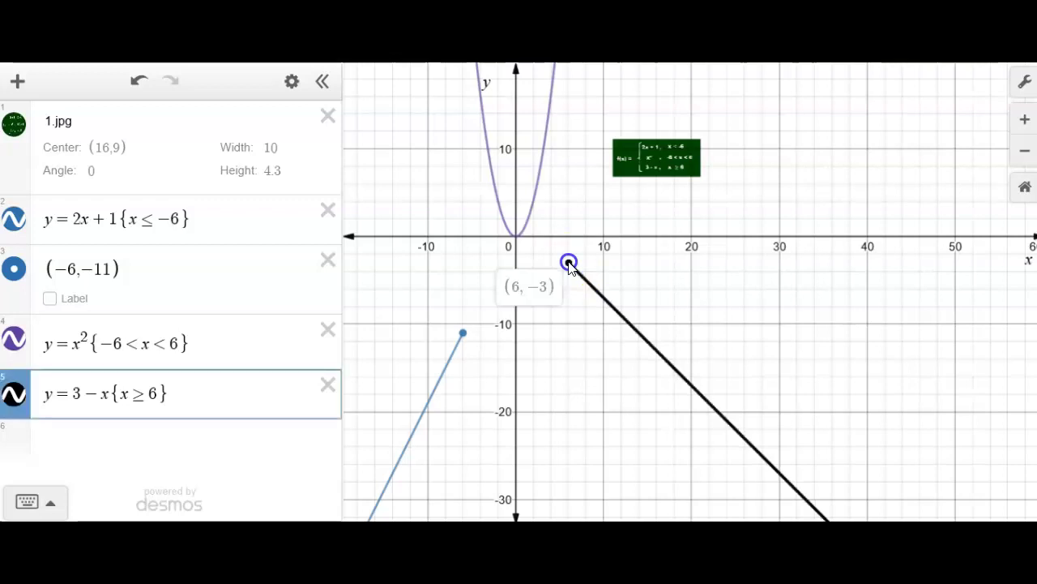
left_click(197, 436)
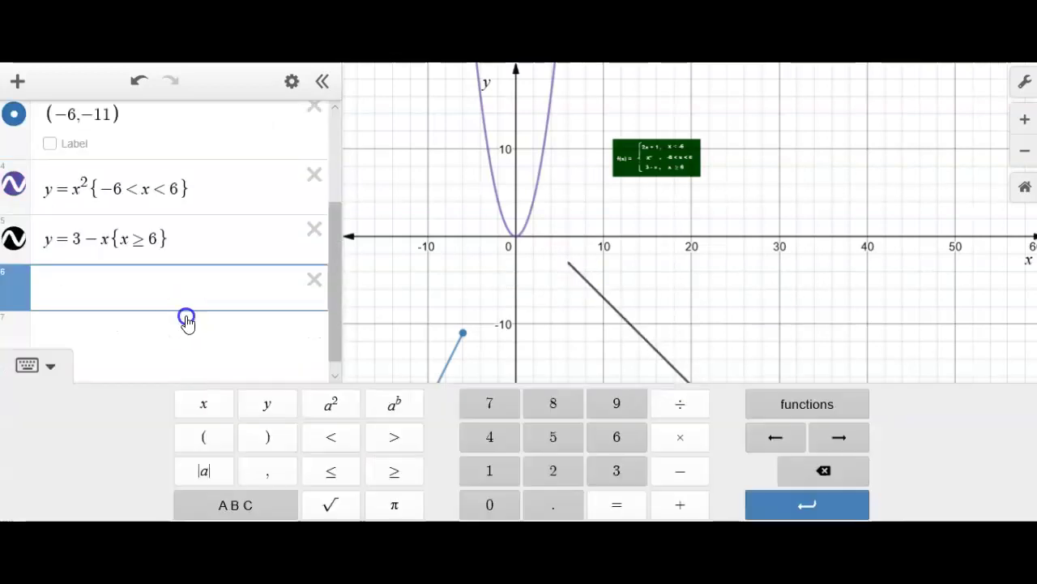
left_click(569, 264)
left_click(535, 273)
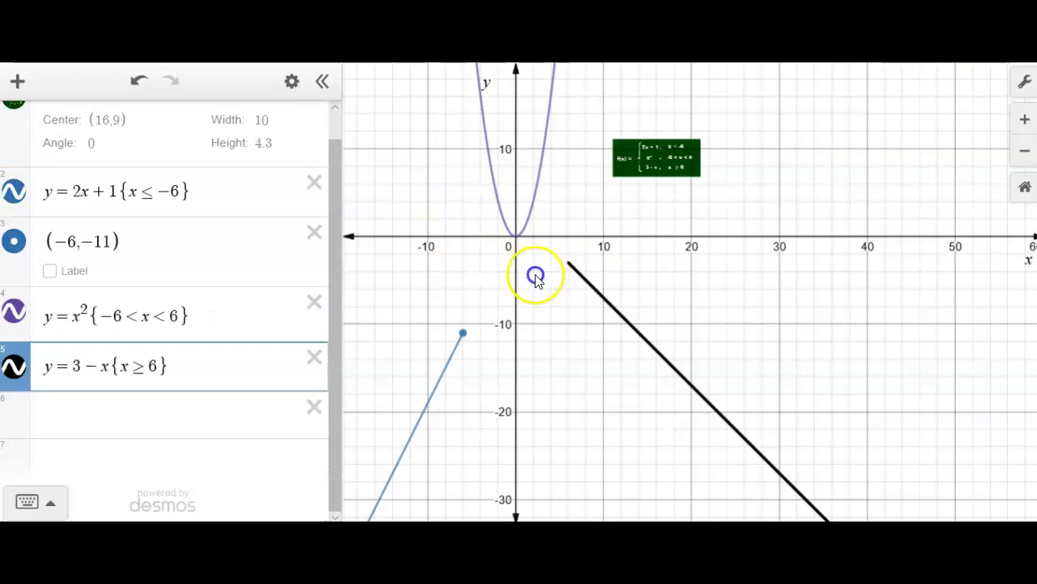
left_click(136, 419)
type("(6,-3)")
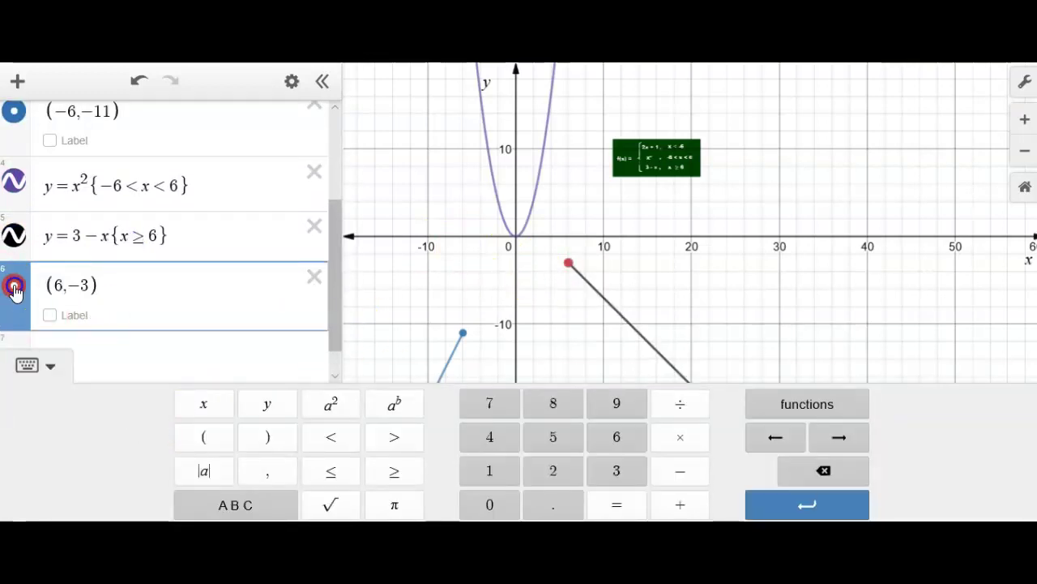
Color the point (6, −3) black to match its line, keeping the filled style.
left_click(291, 81)
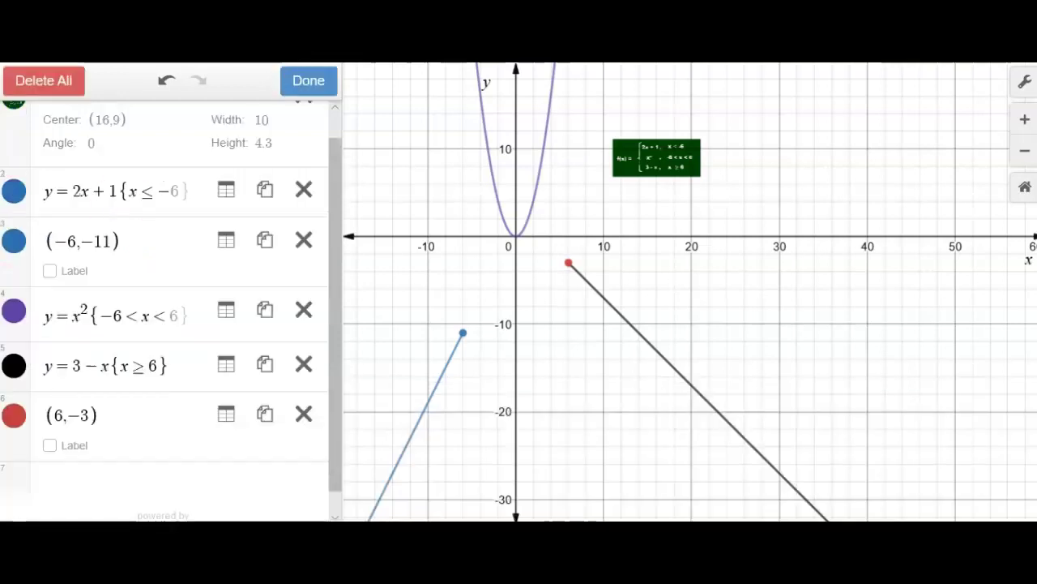
left_click(16, 423)
left_click(207, 443)
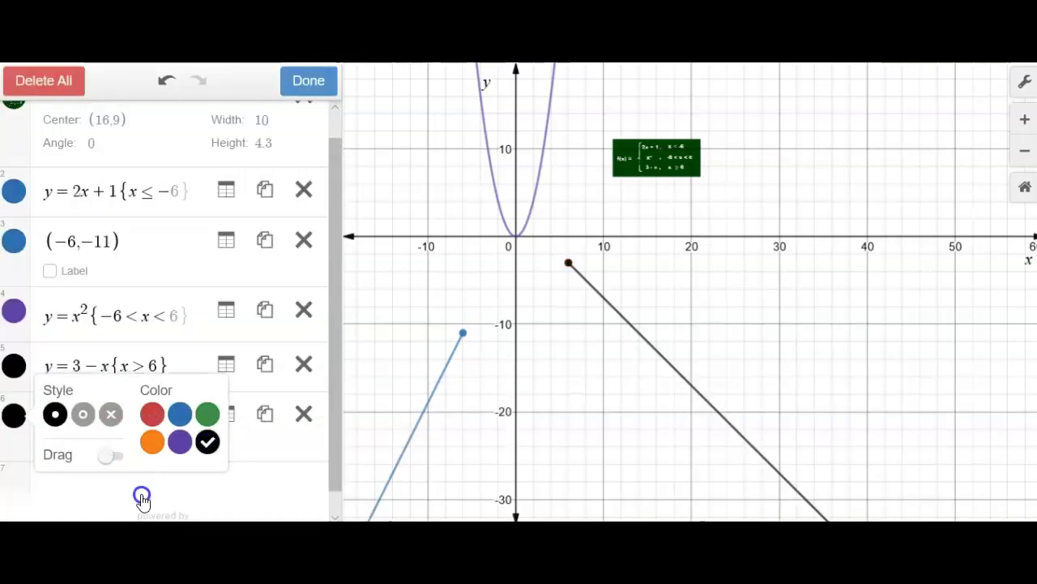
left_click(657, 423)
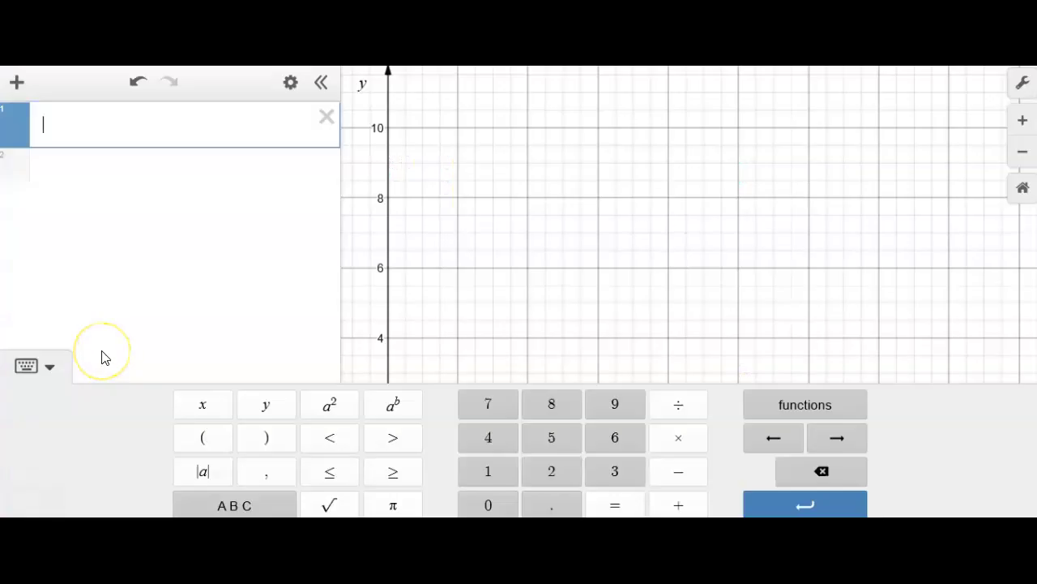
Enter y = x + 6 restricted to {x < −2} as the first piece and bring the line into view.
type("x")
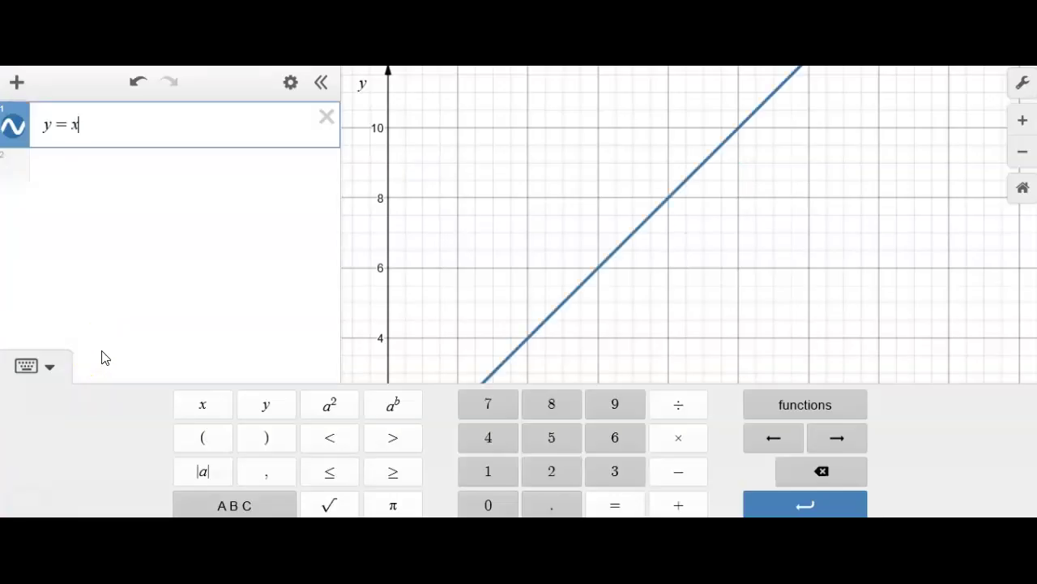
type("+6{x")
left_click(260, 319)
type("<")
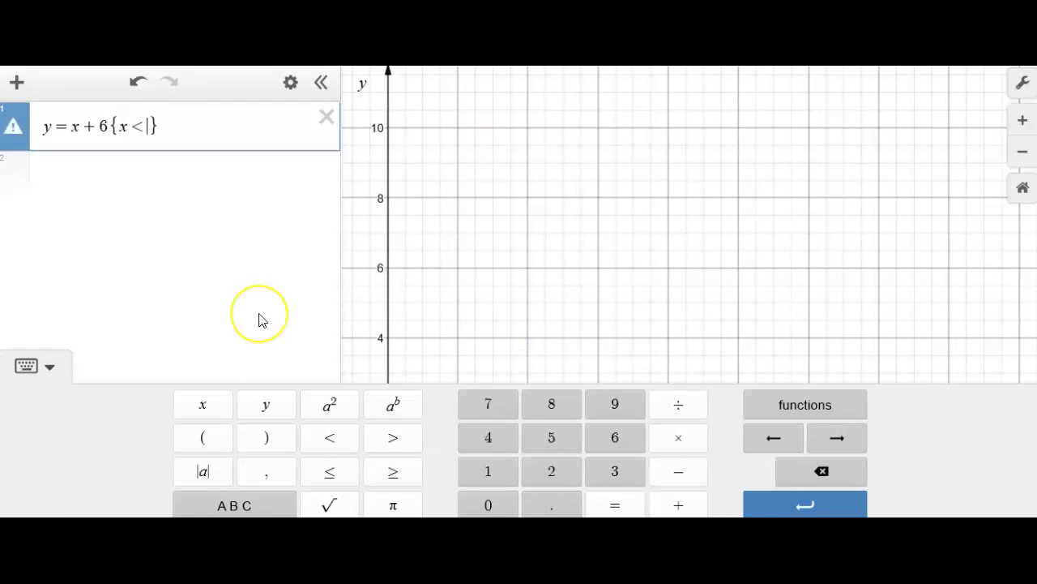
type("-2")
key("Return")
left_click_drag(771, 143, 773, 151)
left_click(92, 315)
Enter y = x² restricted to {−2 ≤ x ≤ 2} as the second piece of the function.
left_click(87, 224)
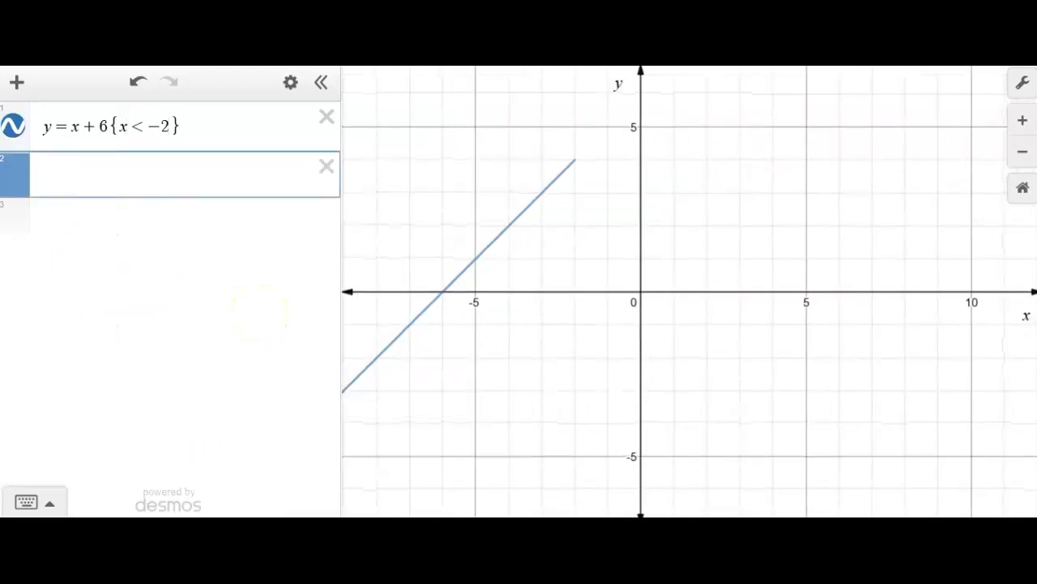
type("y=x")
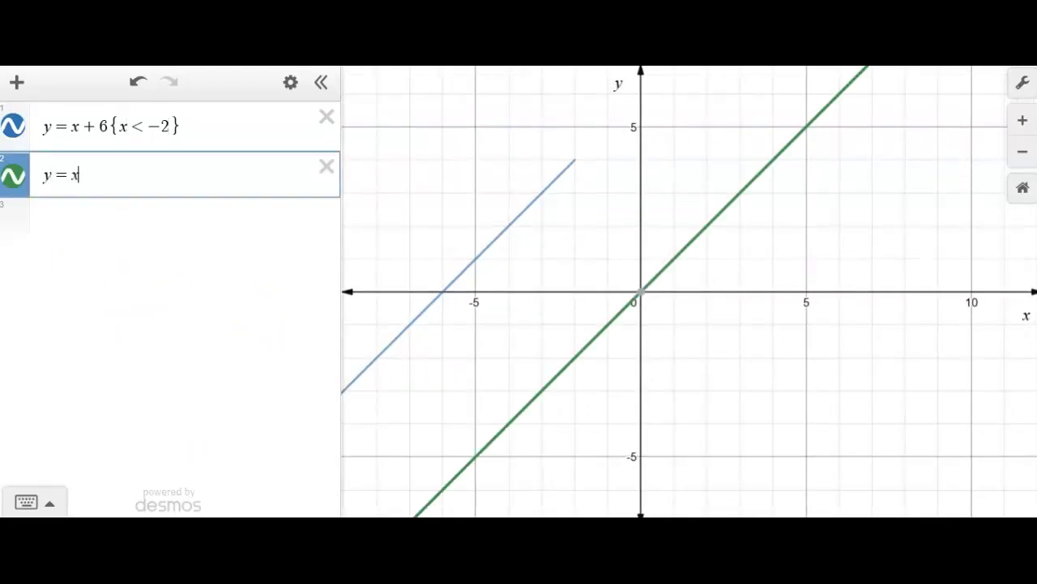
left_click(47, 493)
type("^2")
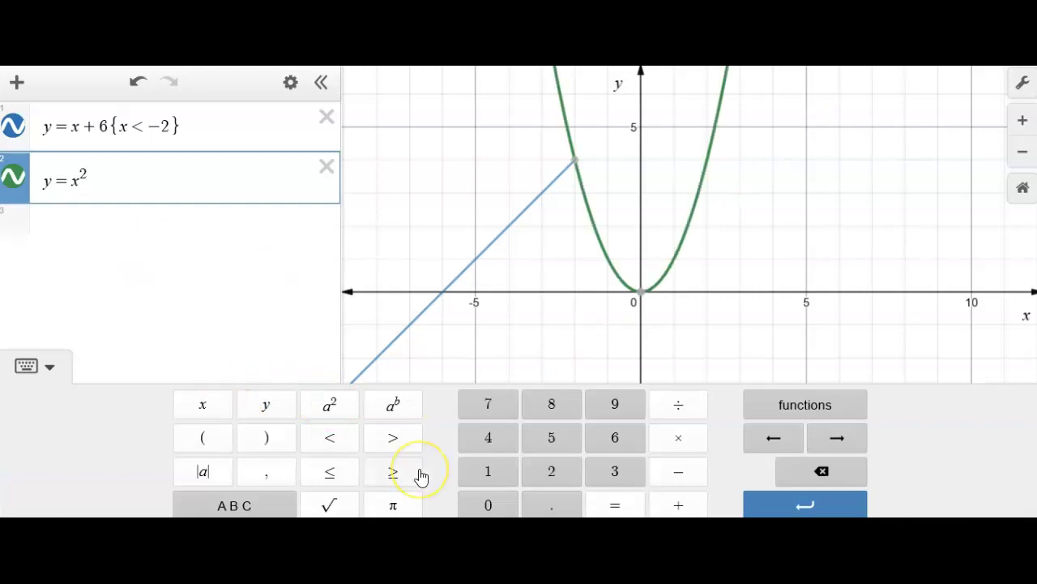
type("{-2")
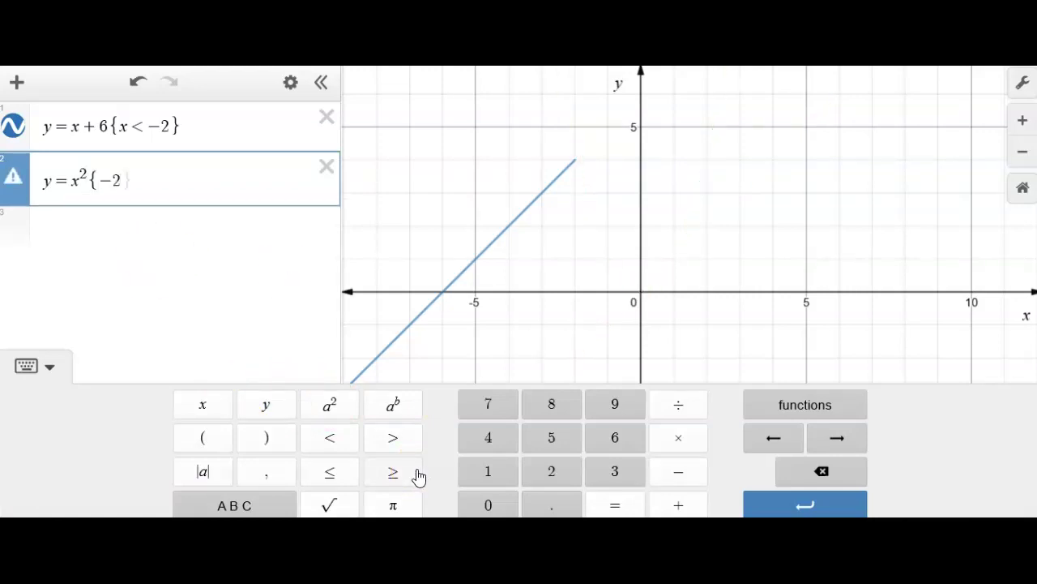
left_click(336, 478)
type("x")
left_click(339, 480)
type("2 ≤ x ≤ 2")
left_click(132, 222)
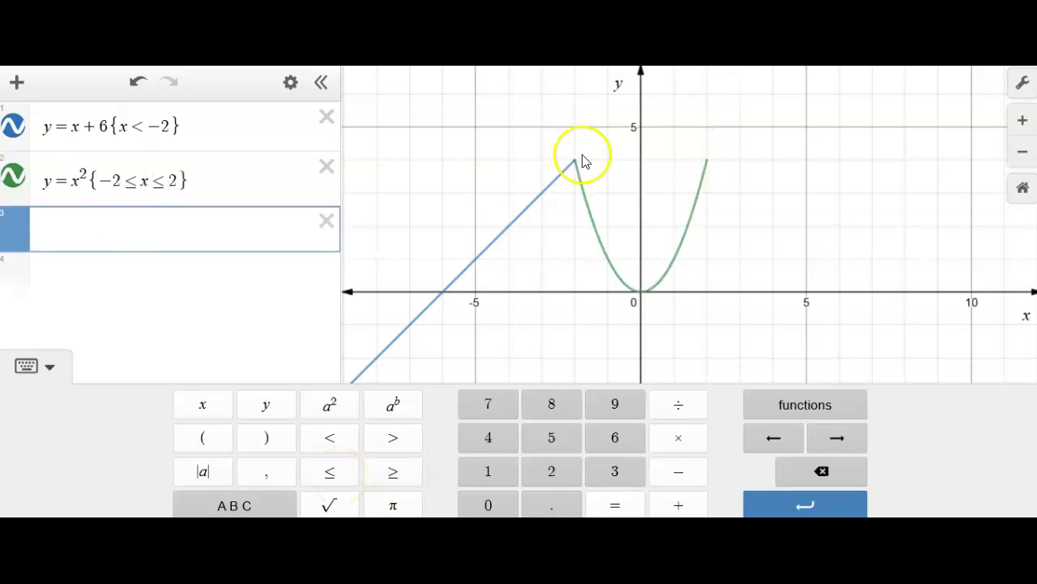
Check where the blue line ends on the graph and plot the point (−2, 4) in a new expression.
left_click(575, 165)
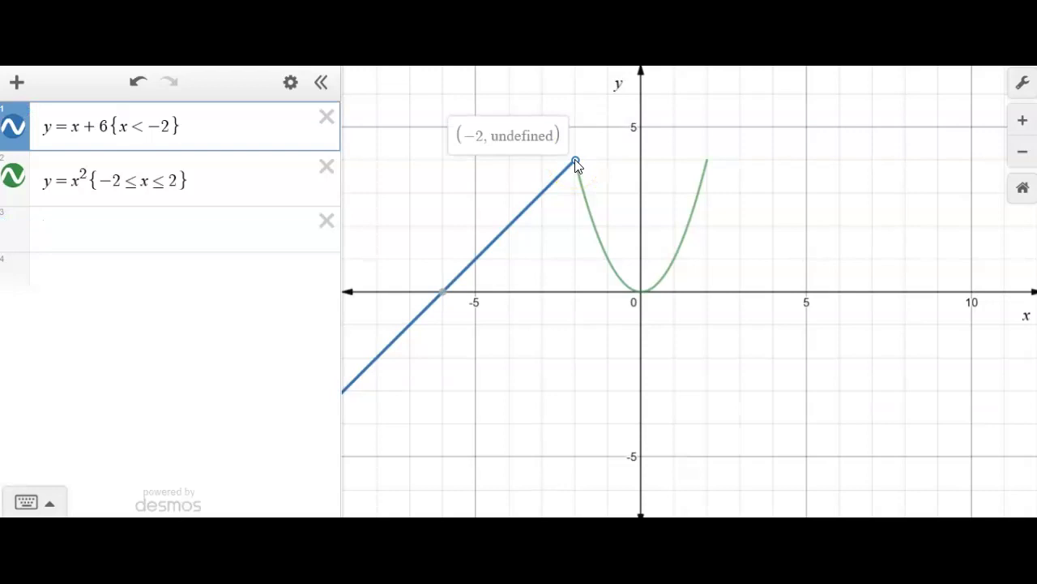
left_click(230, 240)
type("(-2,4)")
left_click(229, 224)
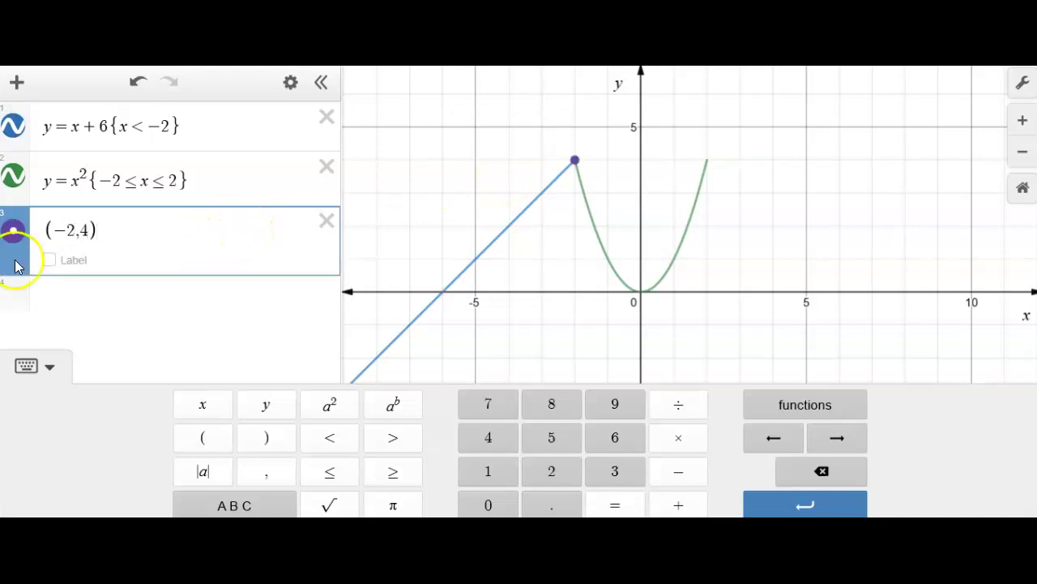
Color the point (−2, 4) green to match the parabola, keeping the filled style.
left_click(13, 231)
left_click(207, 231)
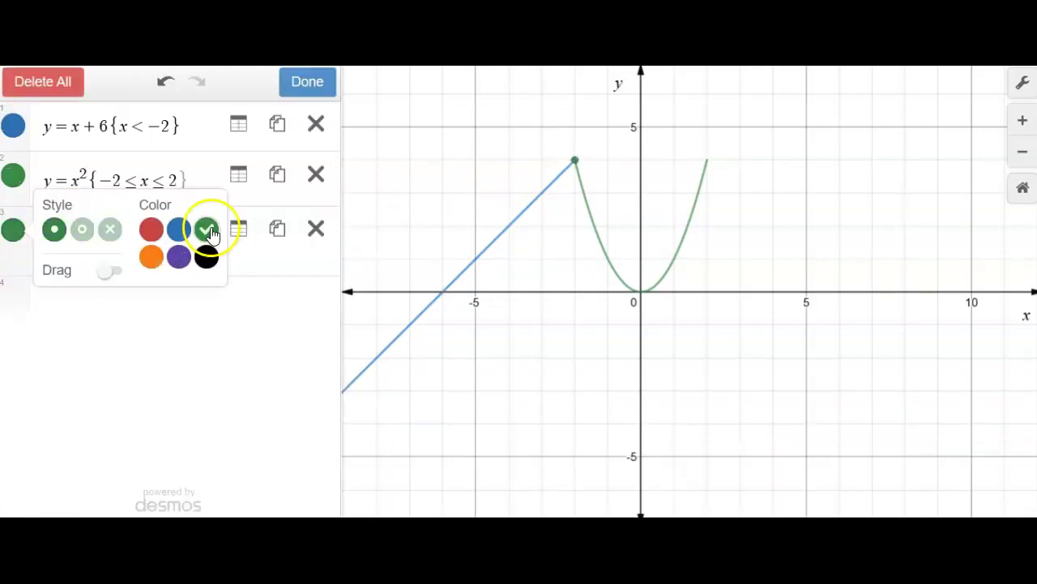
left_click(257, 269)
Enter y = 6 − x restricted to {x > 2} as the third piece of the function.
left_click(177, 302)
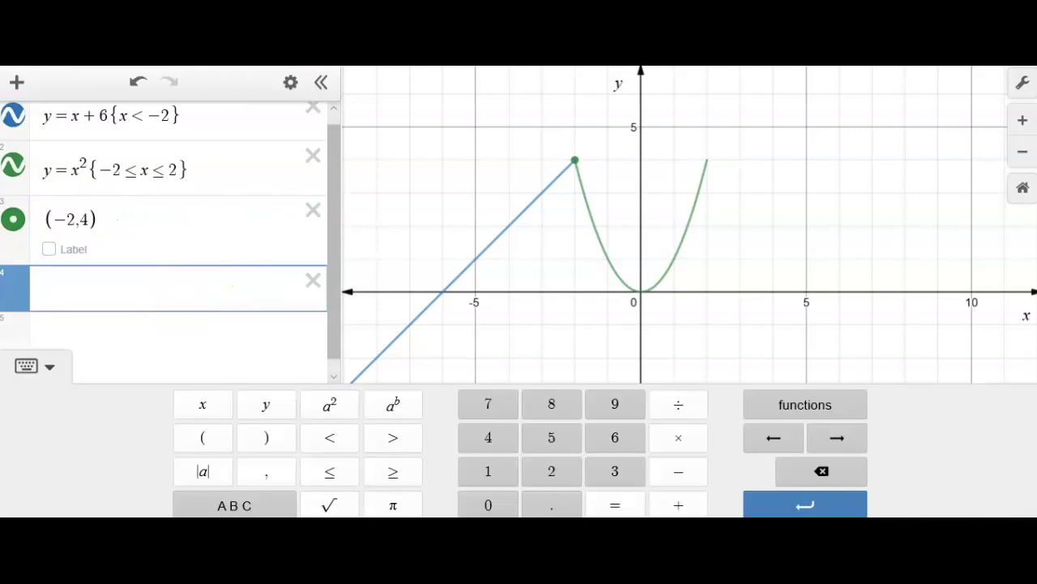
type("y=6-")
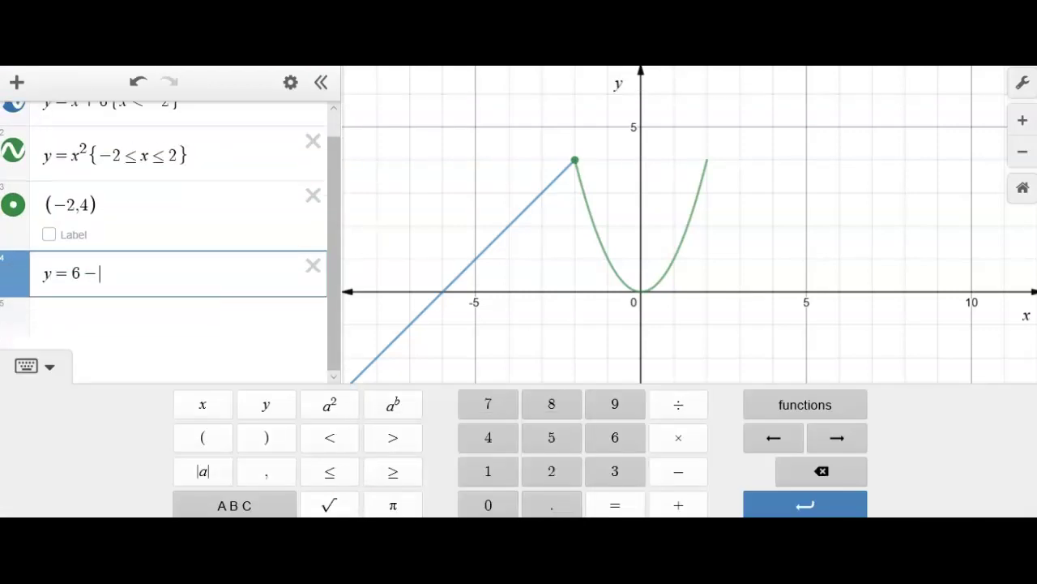
type("x{")
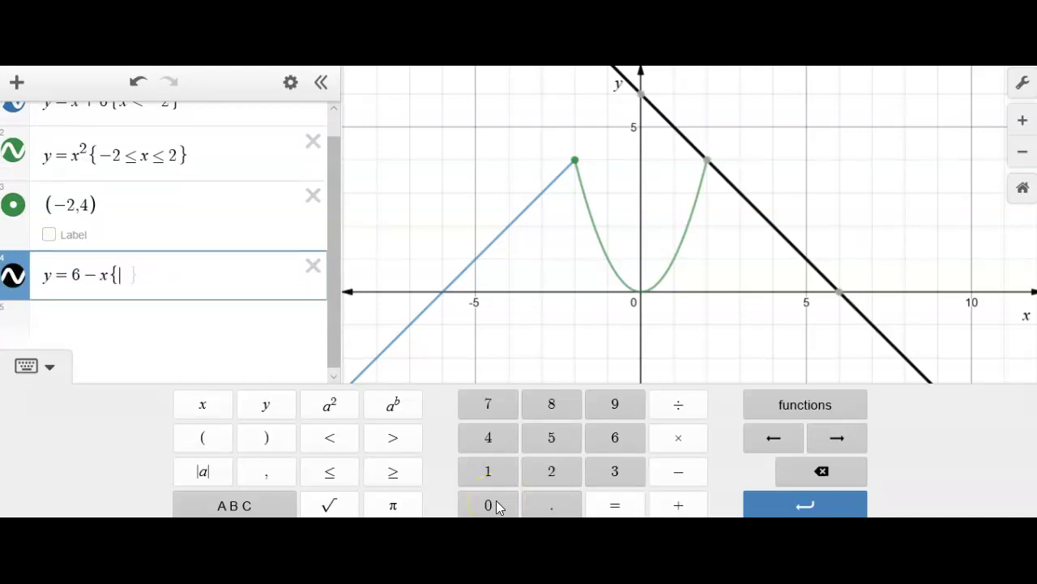
type("x>2")
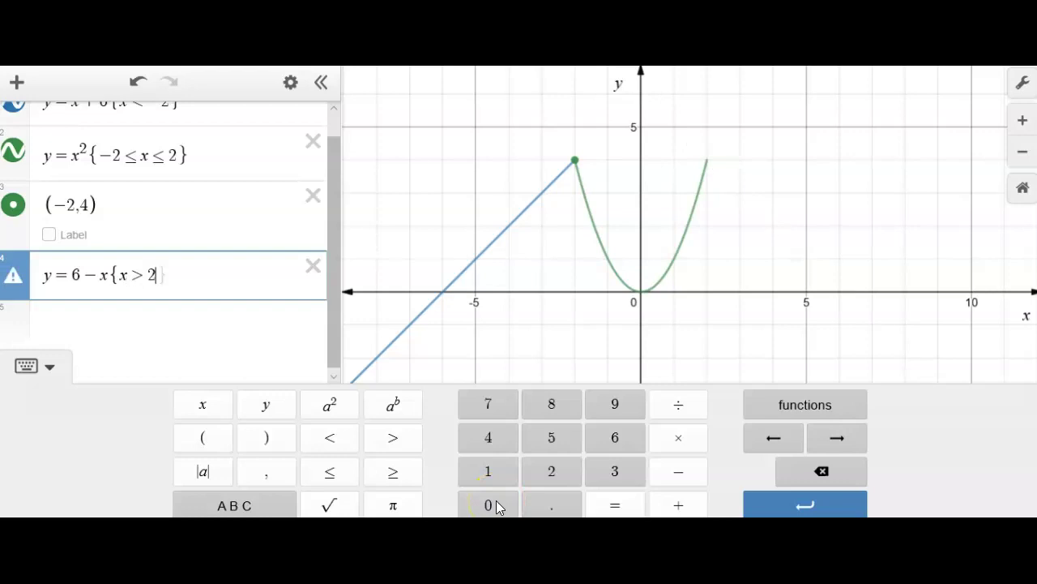
key("Return")
Check where the black line starts on the graph and plot the point (2, 4) in a new expression.
left_click(707, 164)
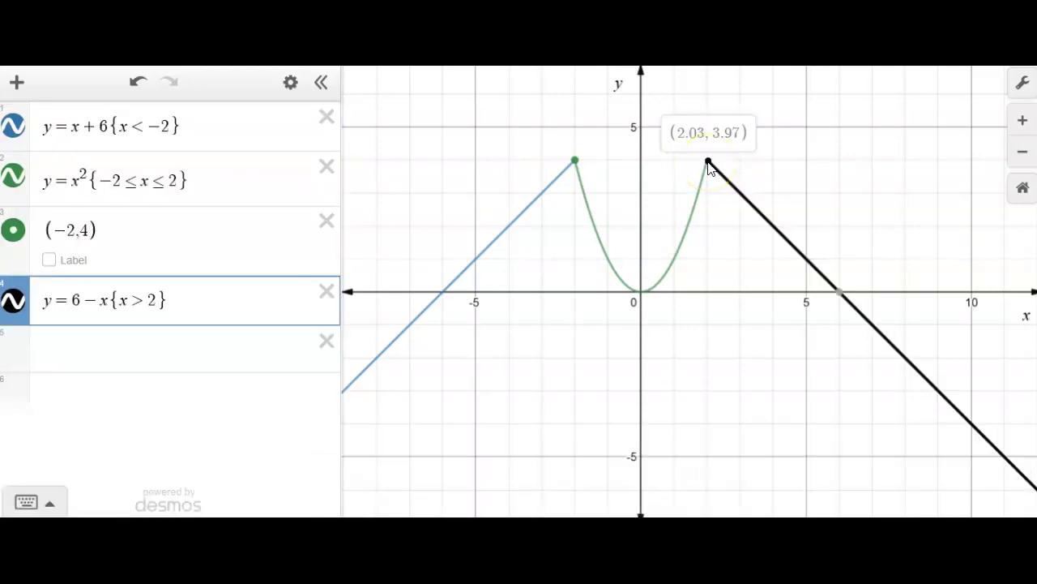
left_click(174, 366)
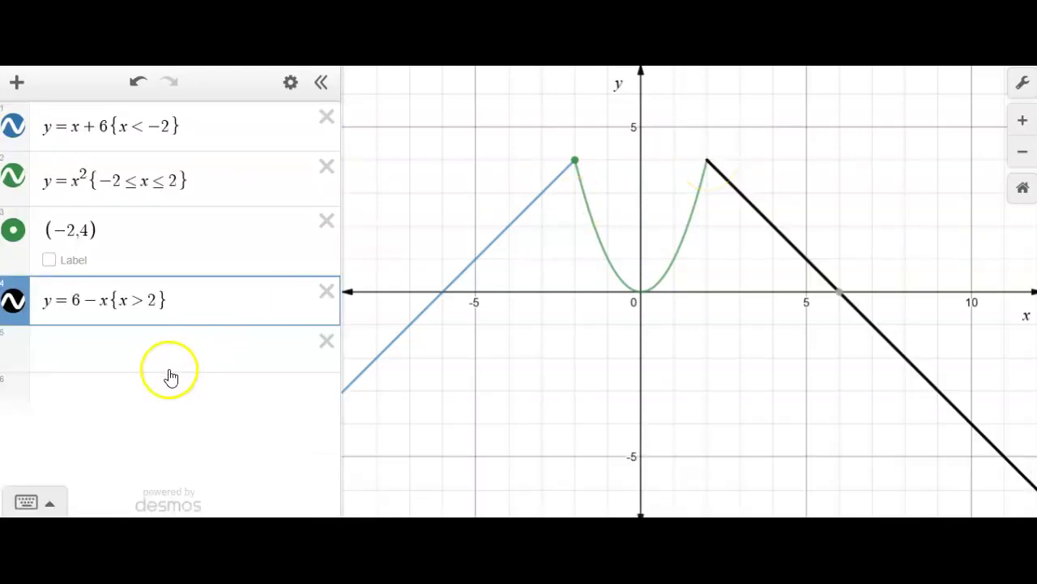
type("(2,4)")
Color the point (2, 4) green to match the parabola and bring the whole piecewise graph into view.
left_click(290, 82)
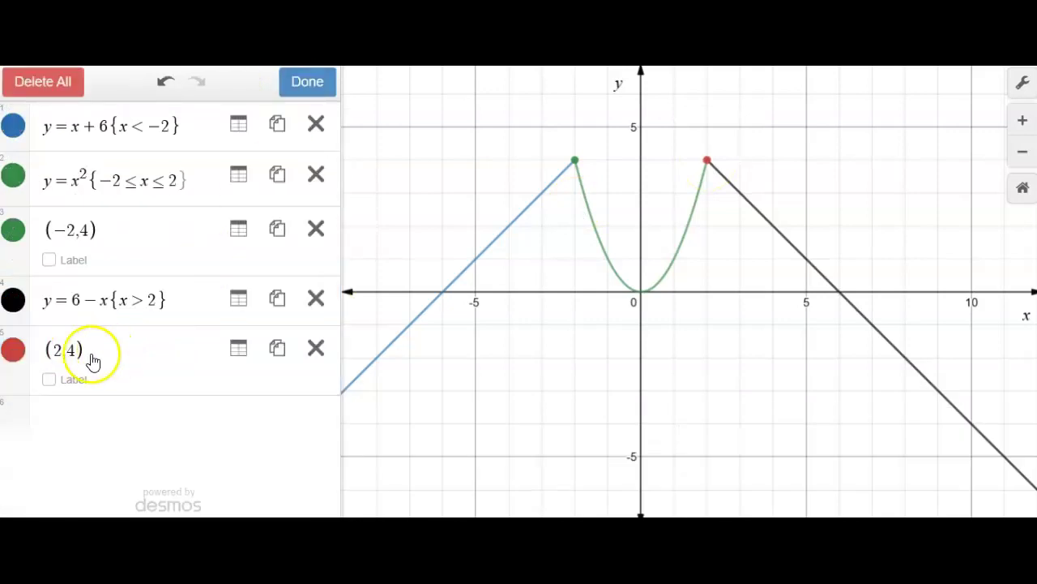
left_click(13, 349)
left_click(206, 347)
left_click(243, 435)
left_click(243, 435)
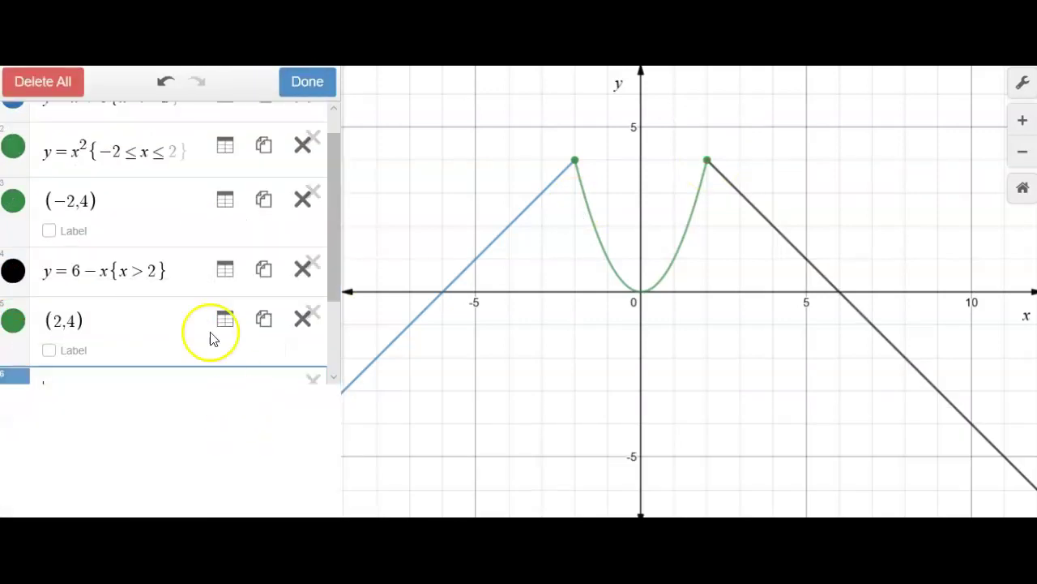
scroll(229, 203, "up", 1)
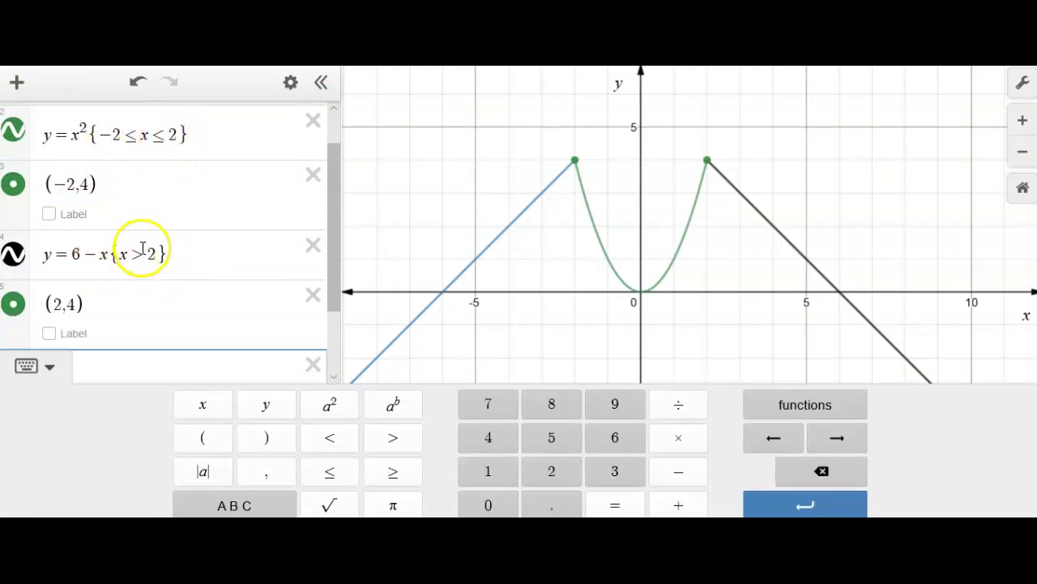
left_click(865, 189)
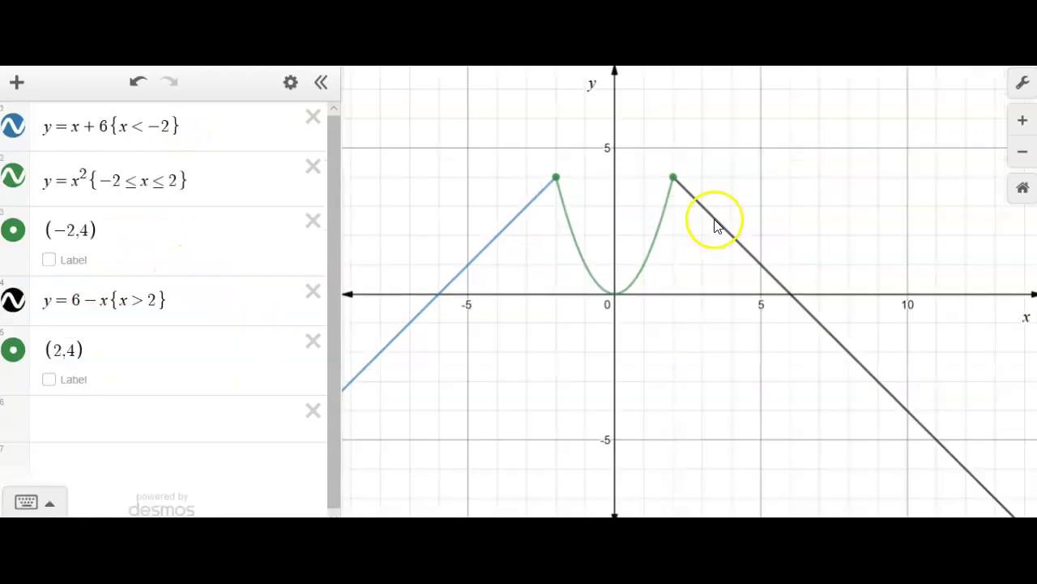